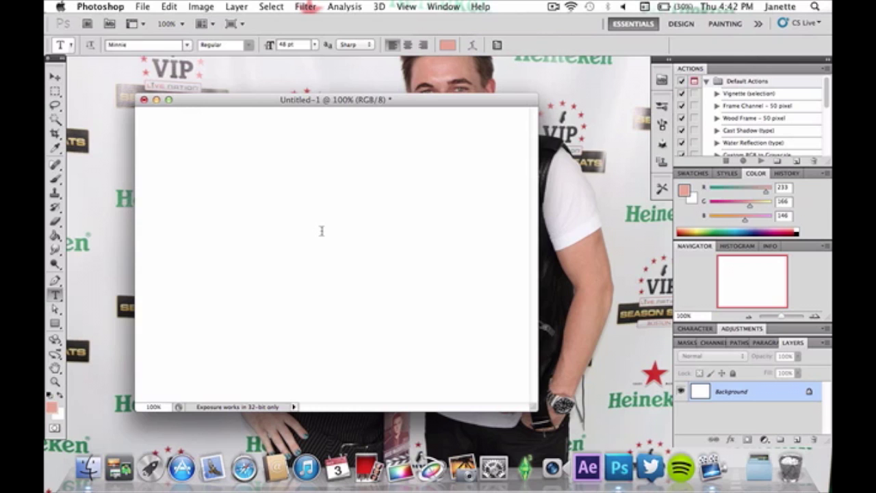
click(186, 45)
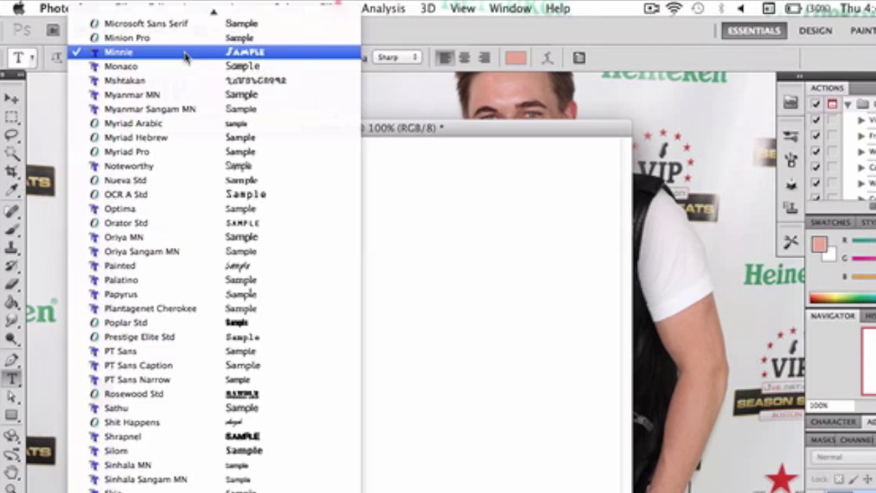
mouse_move(196, 12)
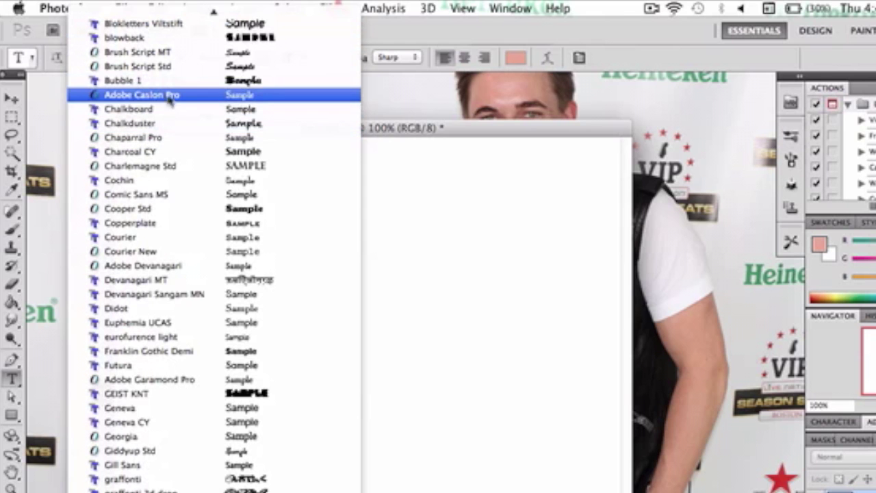
scroll(172, 34, up, 3)
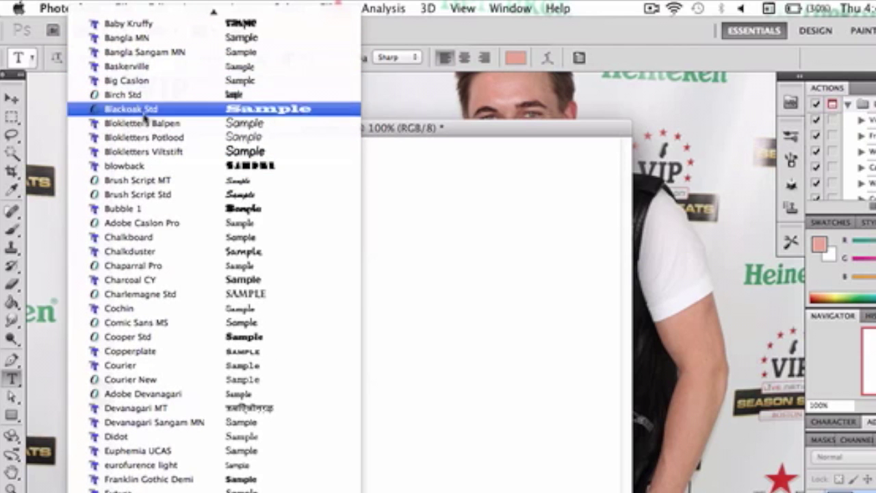
scroll(102, 337, down, 5)
scroll(163, 394, down, 10)
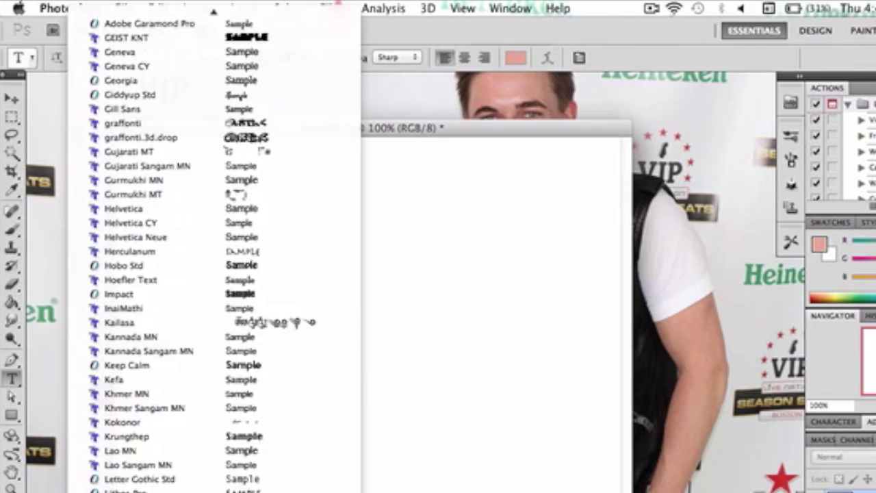
scroll(163, 394, down, 8)
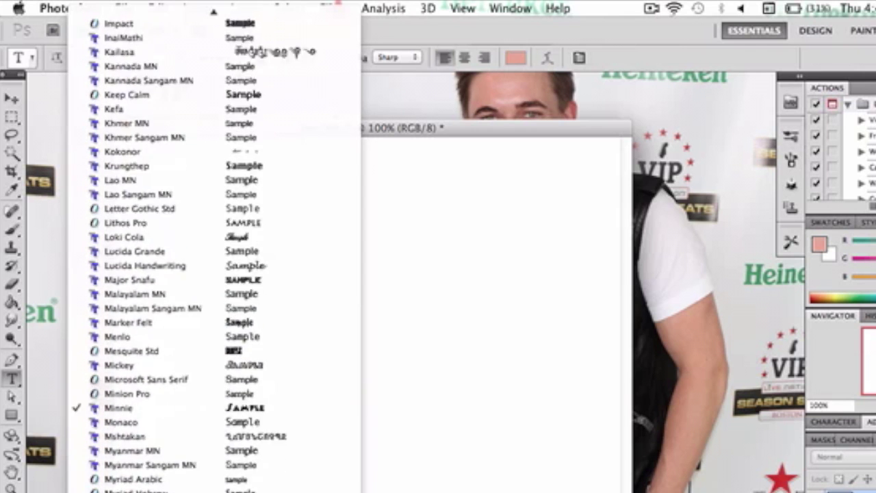
click(221, 251)
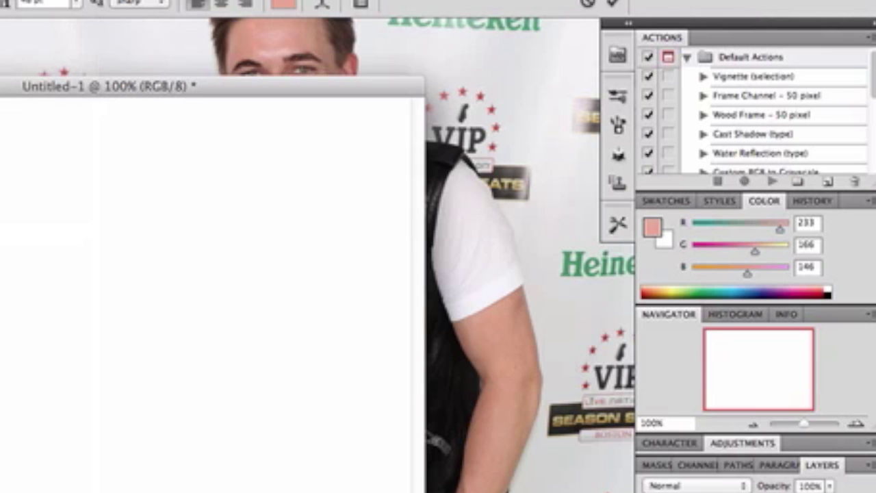
Type JAZZED and confirm its salmon-pink colour e9a692
text(JAZZED)
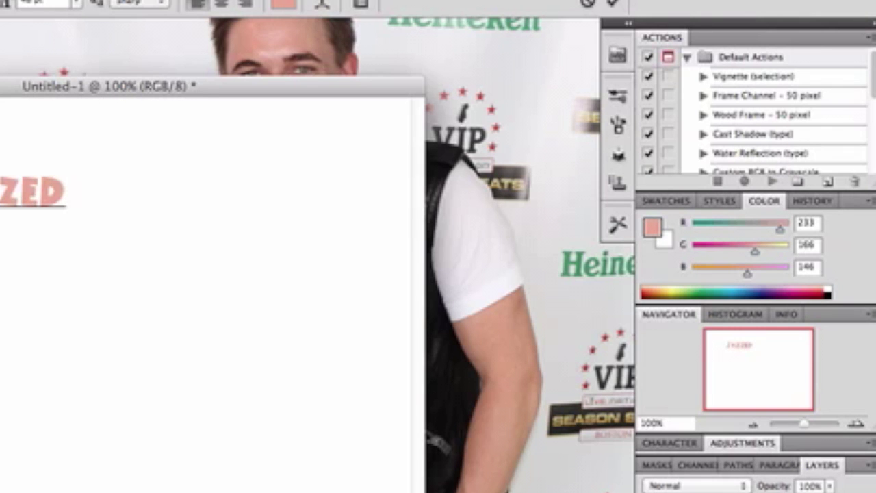
drag(3, 192, 121, 212)
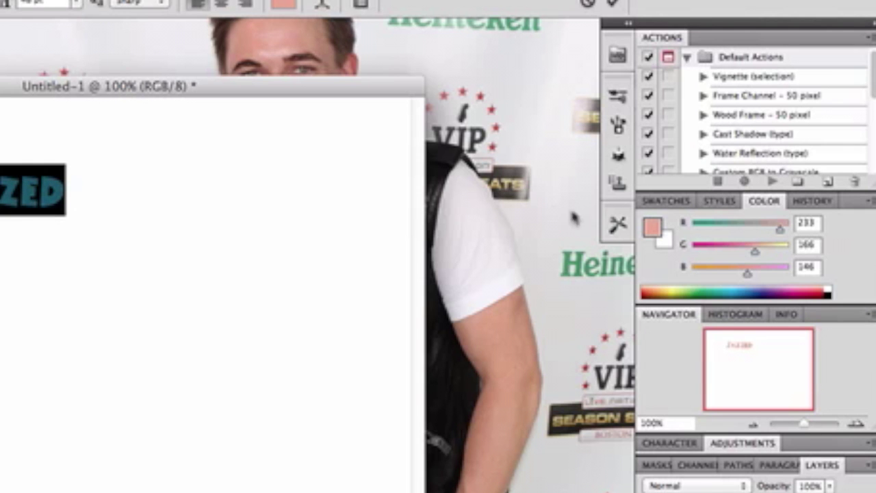
click(656, 230)
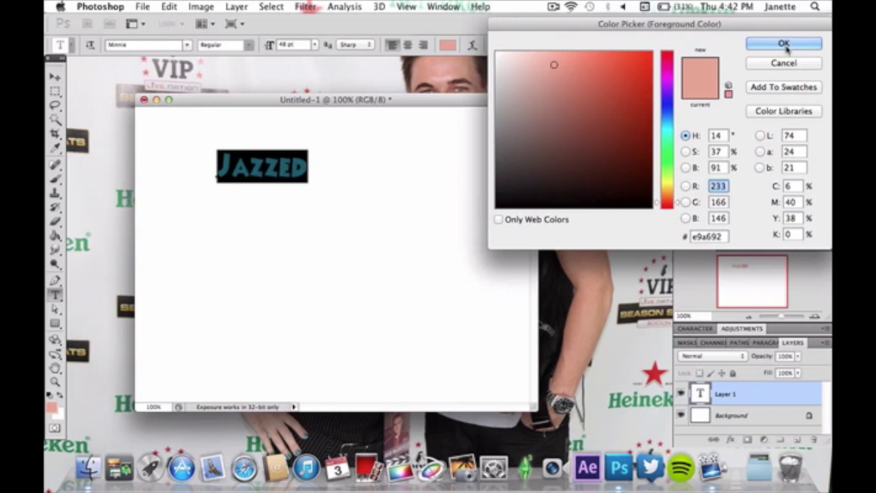
key(Return)
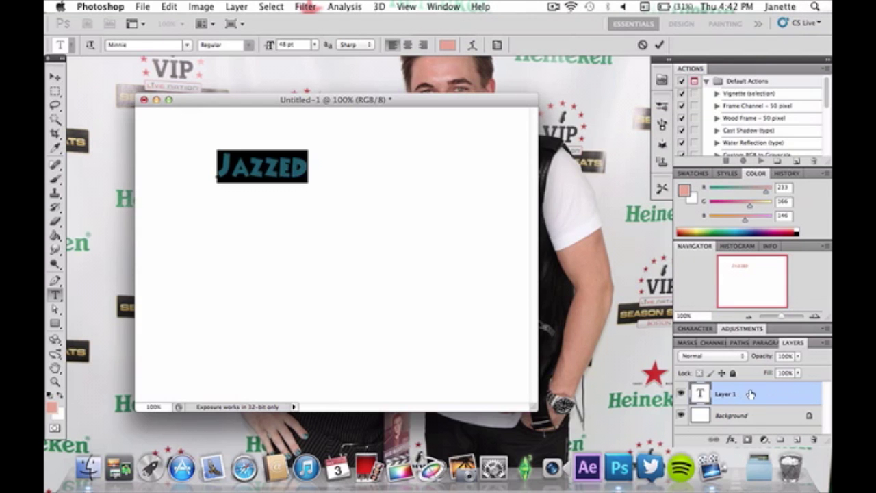
Commit the text and apply a preset bevel-and-shadow style from the Styles panel
click(781, 395)
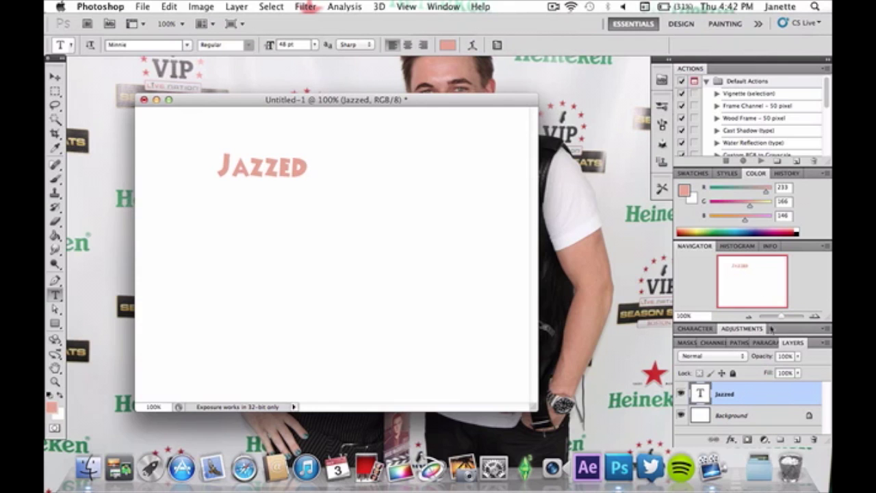
click(726, 175)
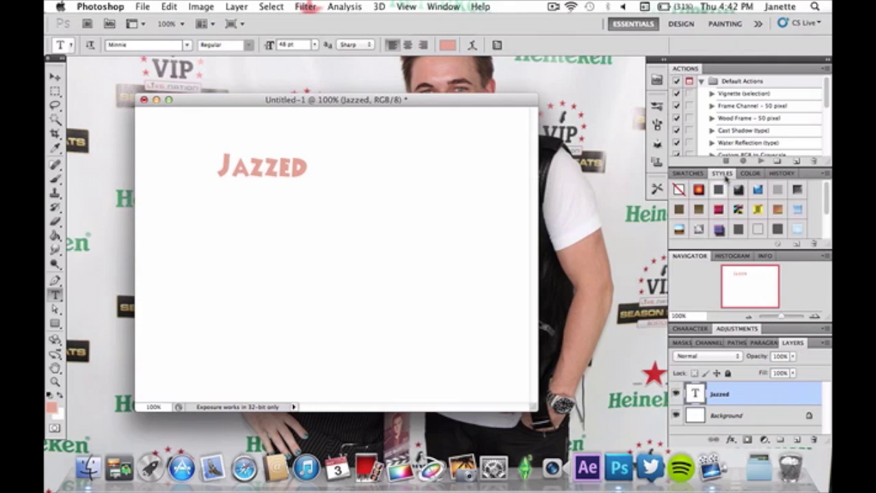
click(739, 232)
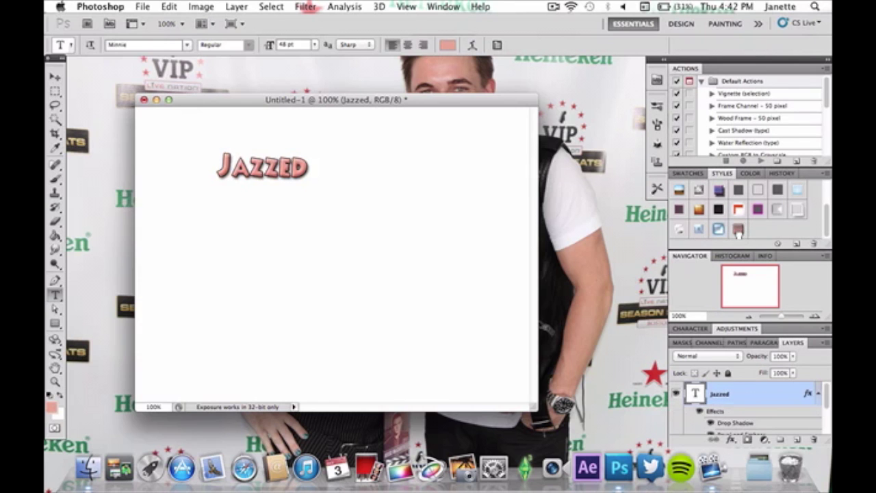
Open the Jazzed layer's style settings, review the Stroke effect, then go to Gradient Overlay
double_click(741, 402)
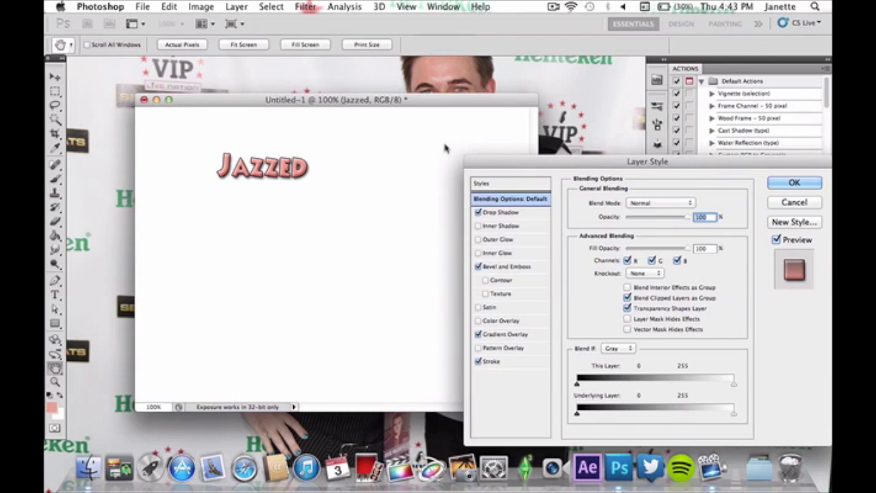
drag(479, 167, 183, 119)
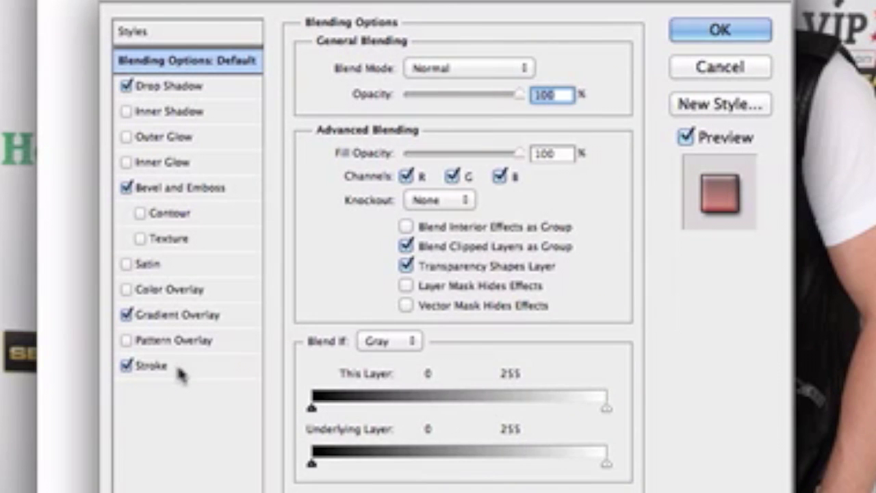
click(180, 370)
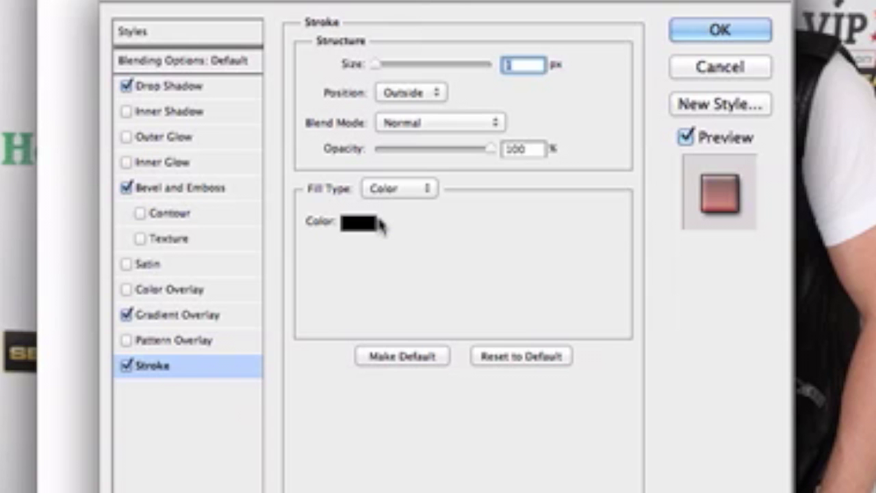
click(212, 322)
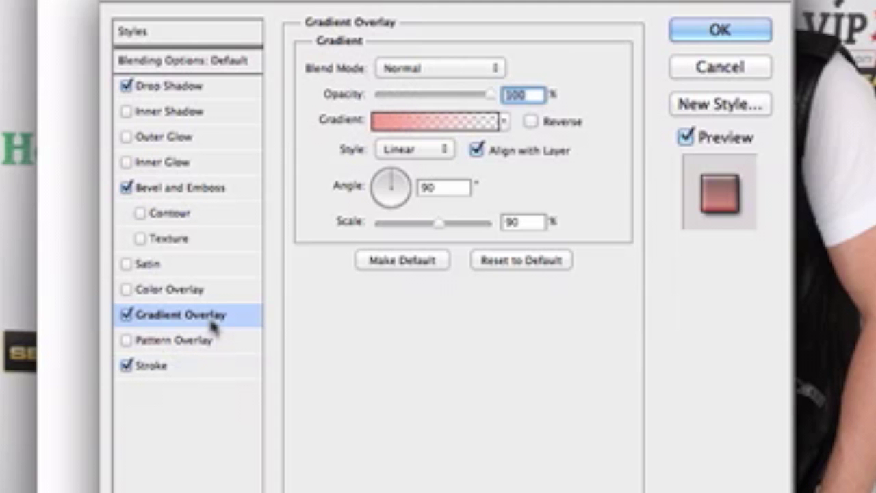
Make the overlay a salmon-to-transparent Linear gradient at 90° angle and 90% scale
click(481, 124)
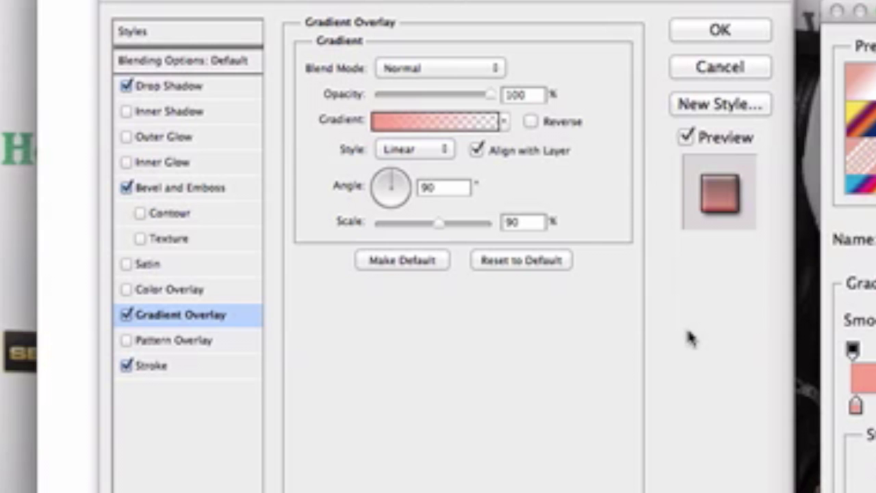
double_click(855, 408)
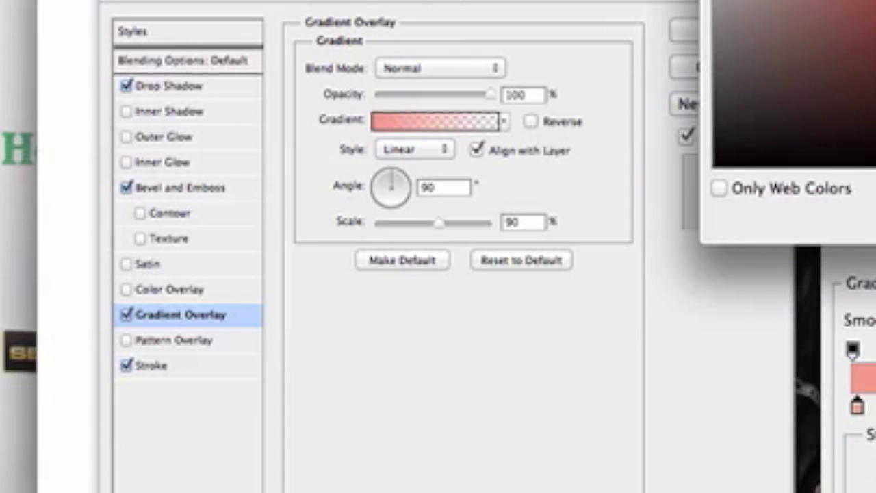
key(Return)
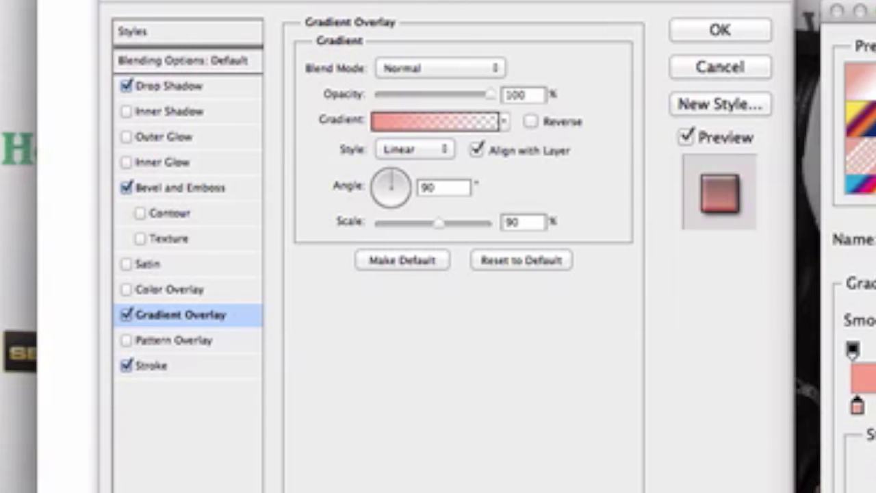
key(Return)
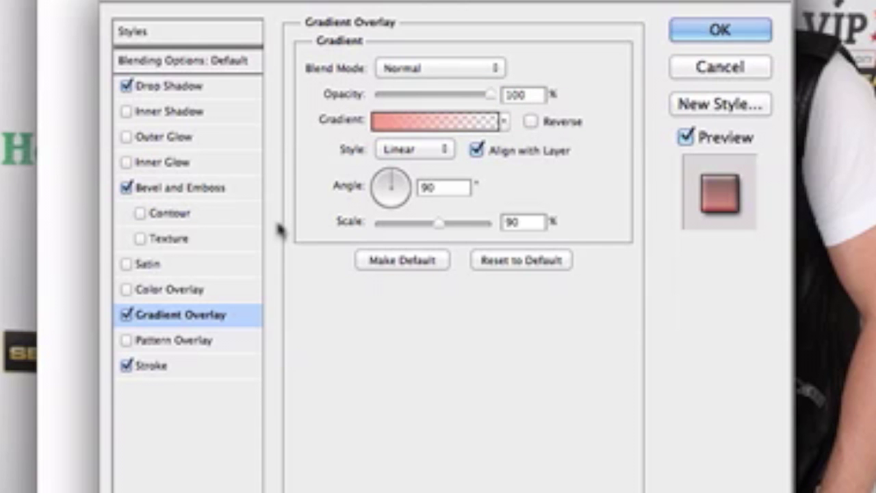
click(404, 149)
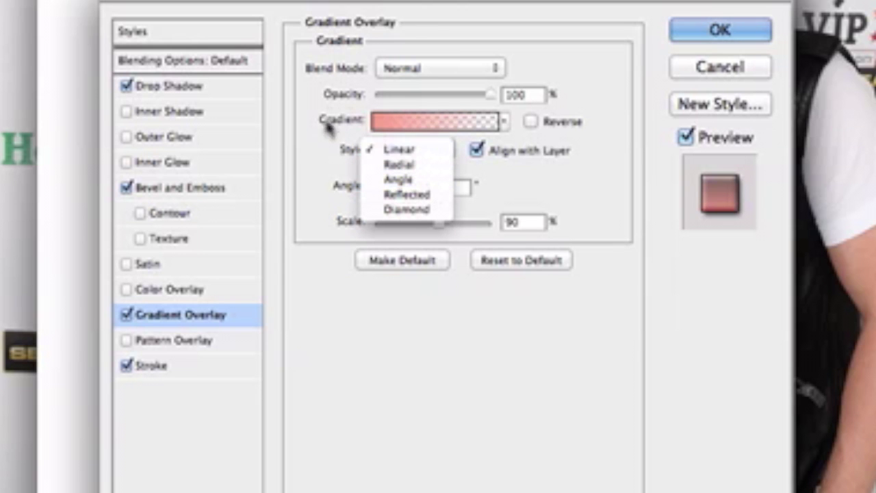
click(331, 157)
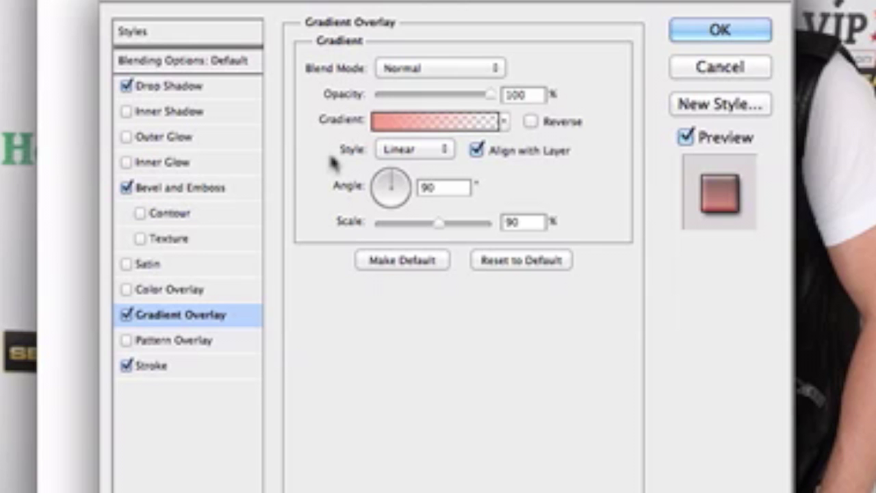
Set the Bevel and Emboss highlight colour to ffcbc3 and shadow colour to ae8277
click(195, 195)
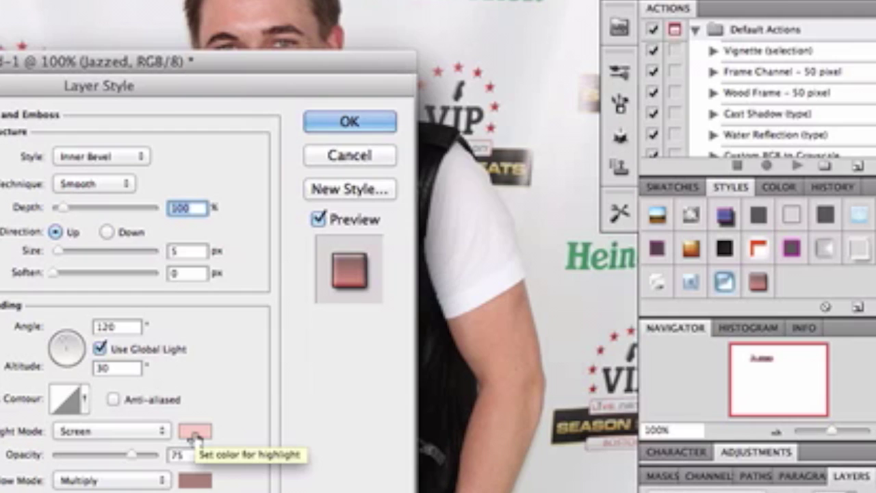
click(195, 433)
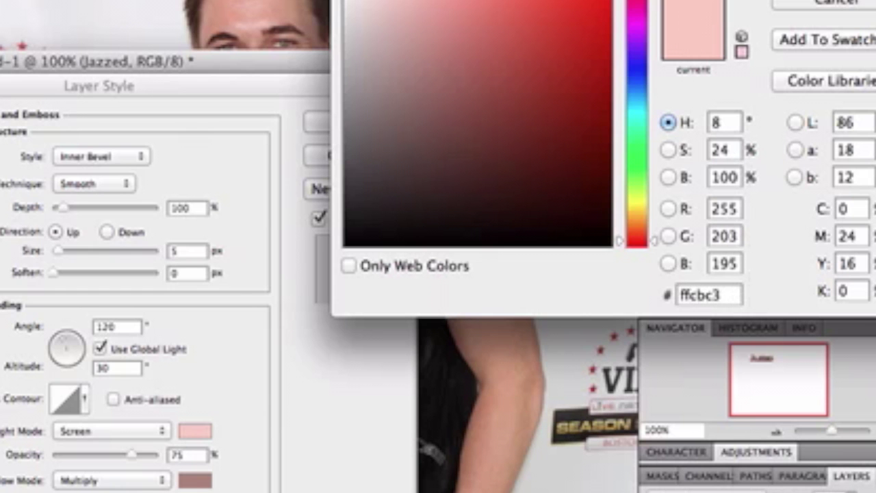
key(Return)
click(195, 481)
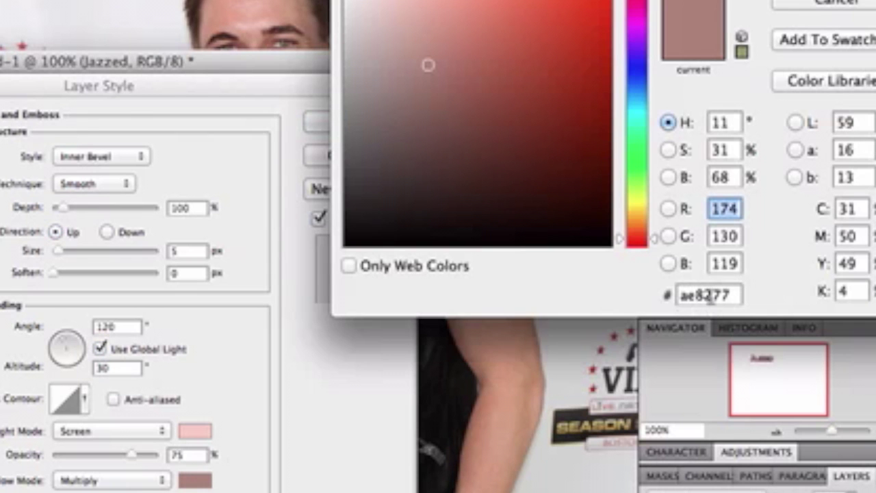
click(827, 3)
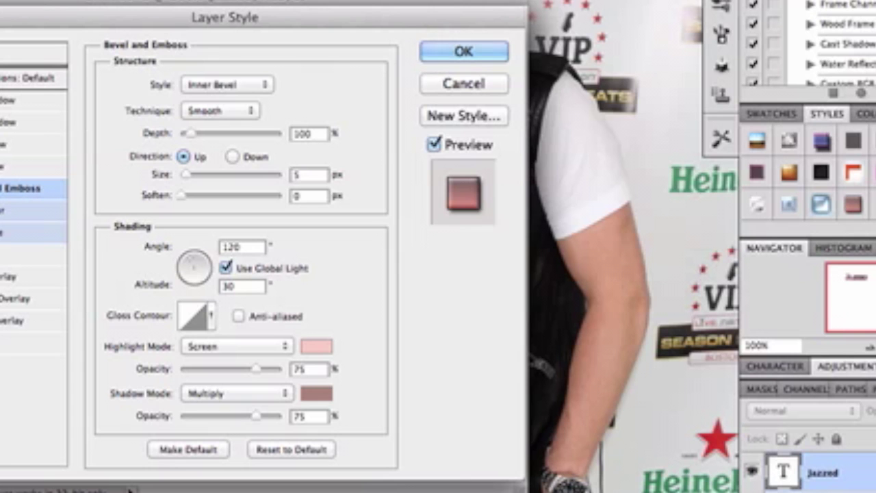
Review the Drop Shadow settings (Multiply, 87% opacity, 3 px distance, 5 px size) beside the text
click(3, 100)
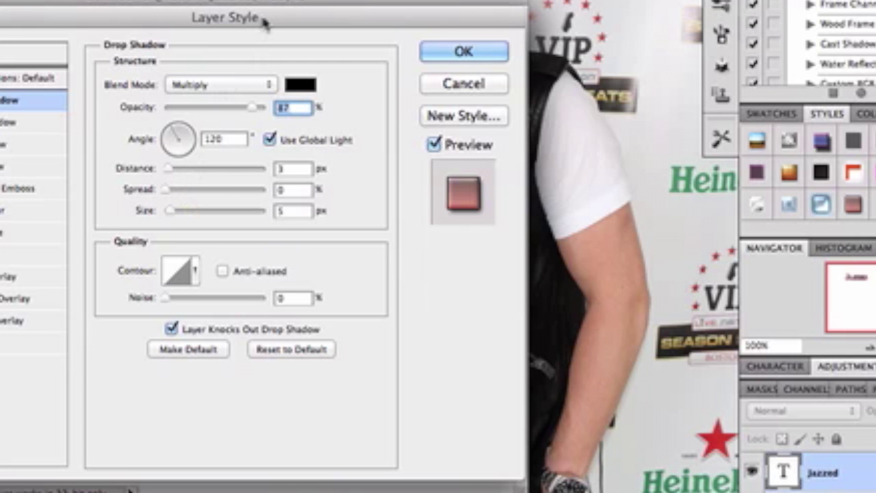
drag(263, 23, 614, 15)
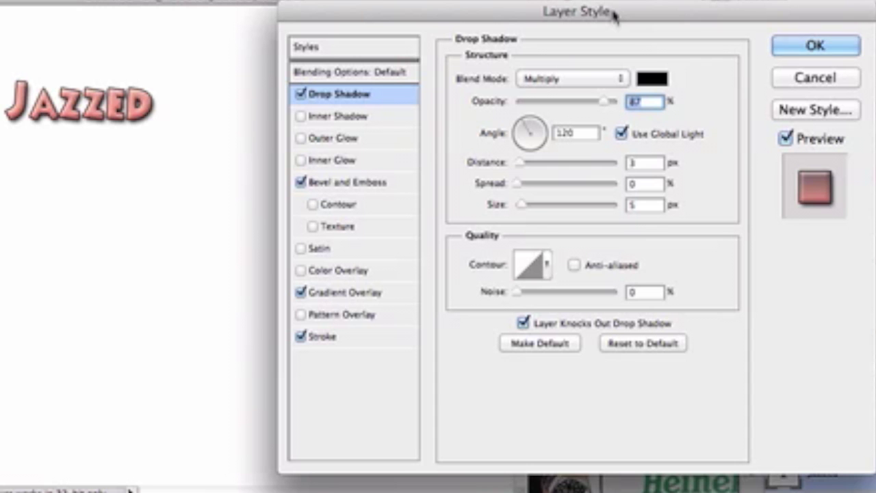
Apply the layer style, inspect Jazzed at 200% zoom, then return to 100%
key(Return)
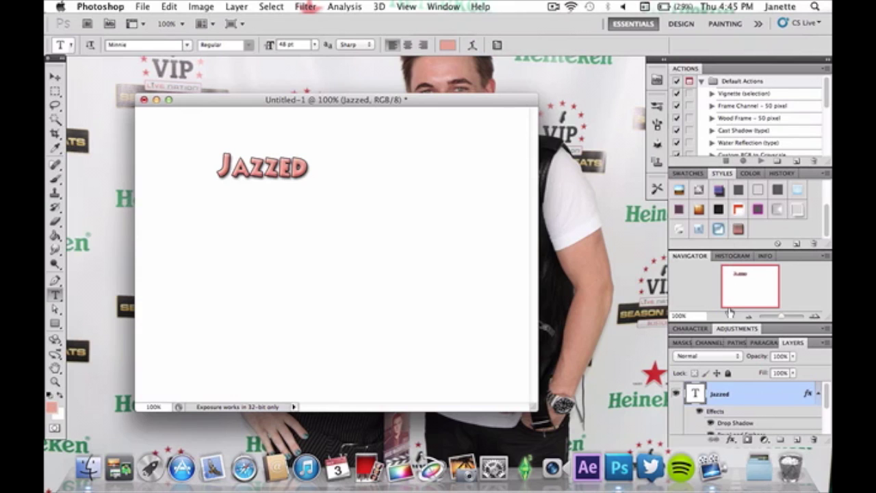
click(815, 317)
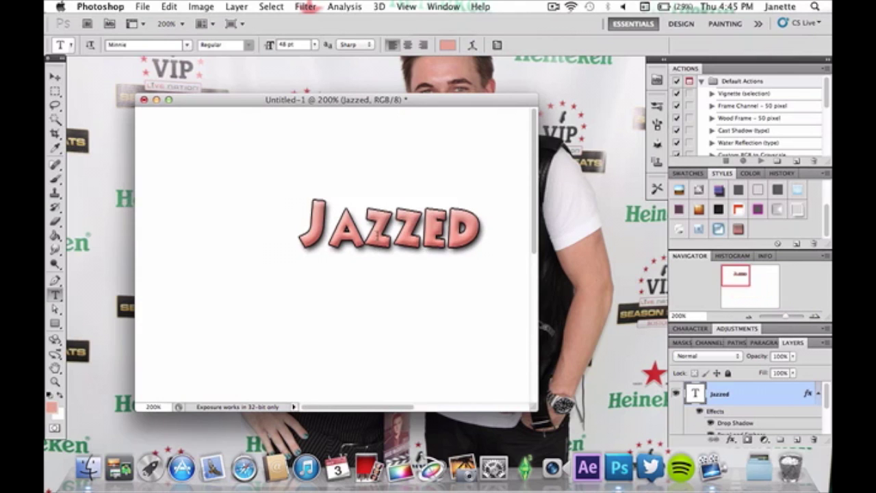
scroll(334, 253, right, 3)
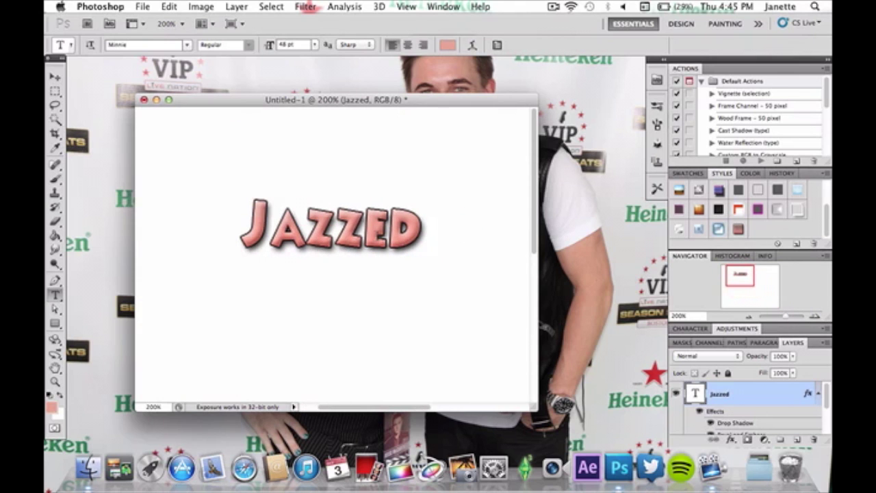
click(748, 317)
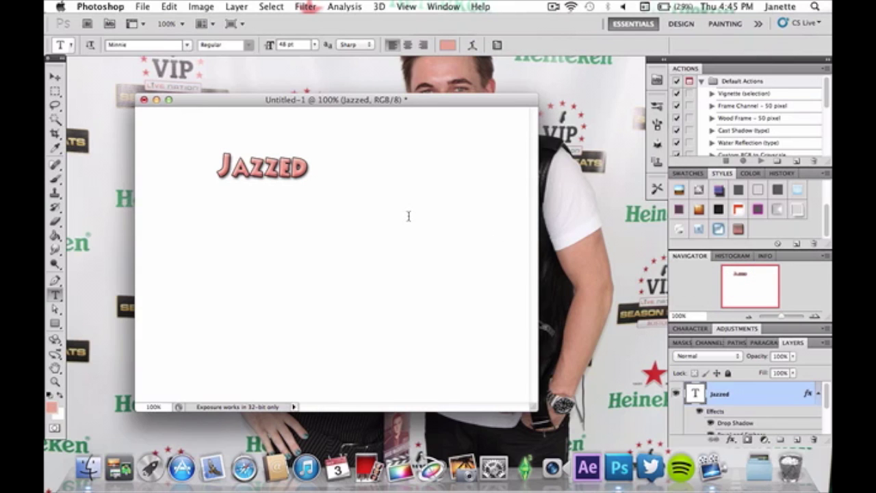